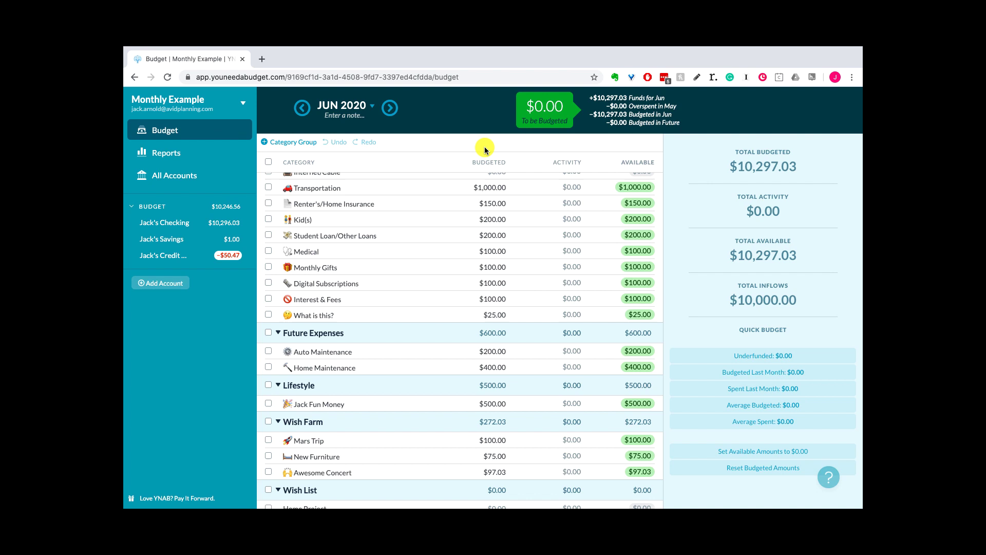
Step: Review the Kid(s), Rent/Mortgage and Groceries/Home Goods budgeted amounts, then return to the budget totals
left_click(451, 220)
scroll(452, 219, "up", 2)
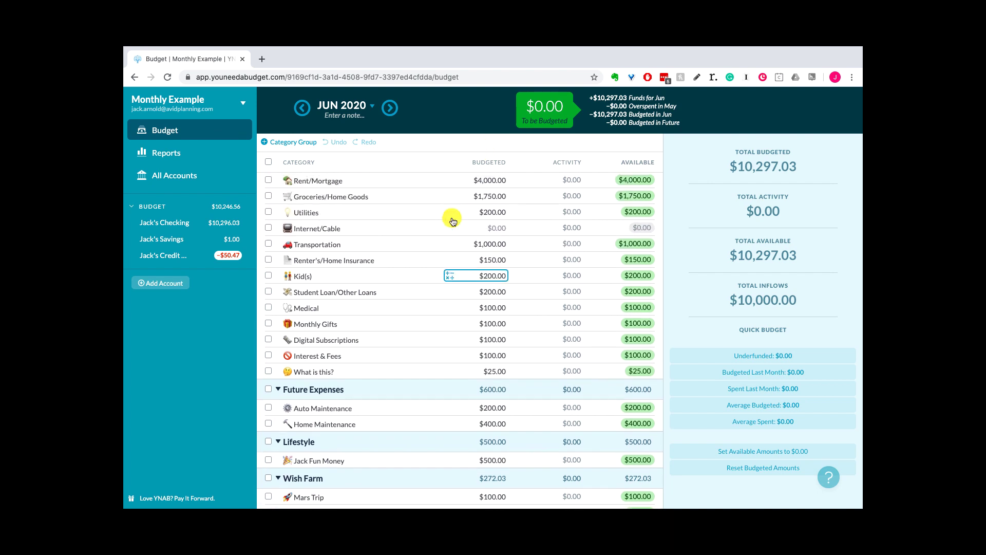
scroll(451, 221, "up", 2)
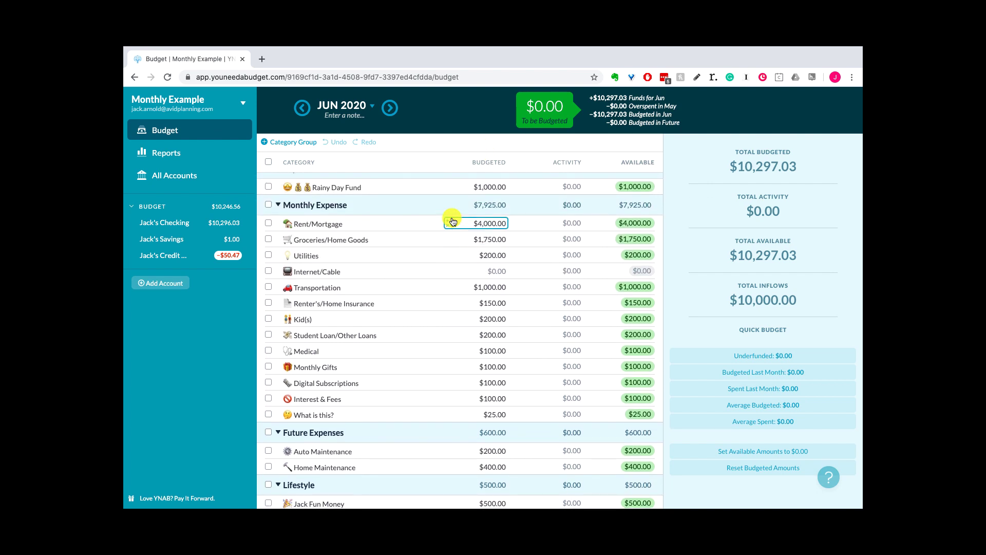
left_click(417, 227)
key("Return")
left_click(405, 240)
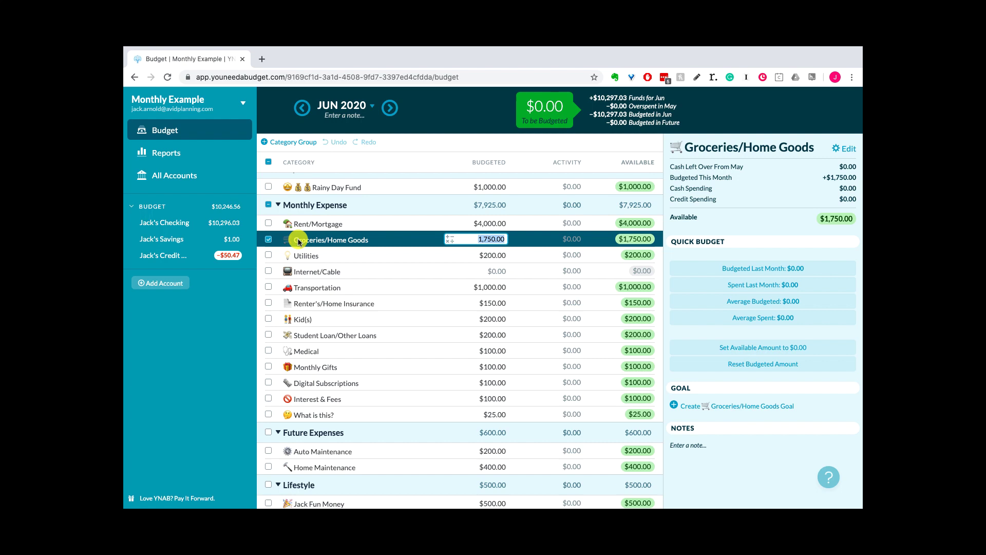
left_click(269, 238)
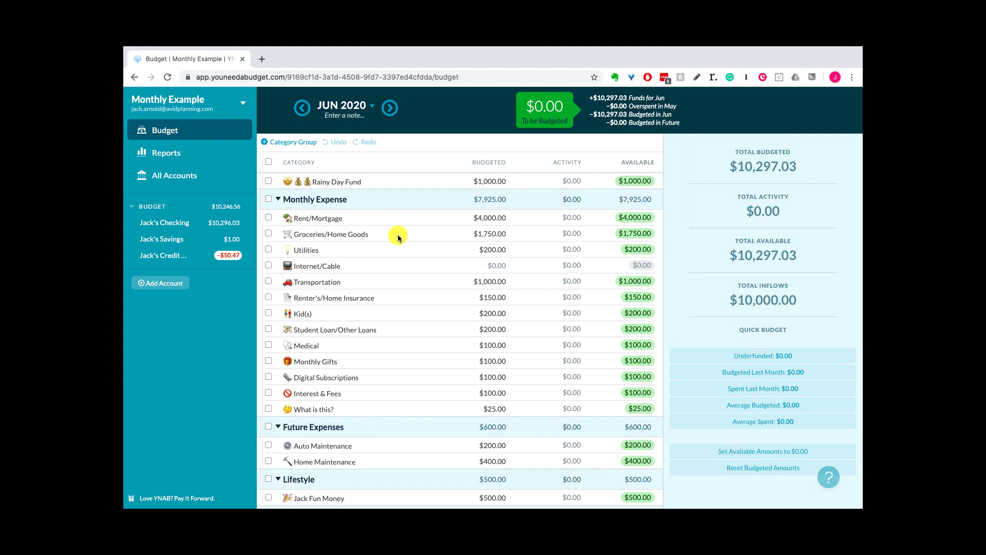
Step: Select the Medical category's $100.00 Budgeted cell to show its details and quick budget options
scroll(430, 283, "down", 1)
scroll(431, 285, "down", 1)
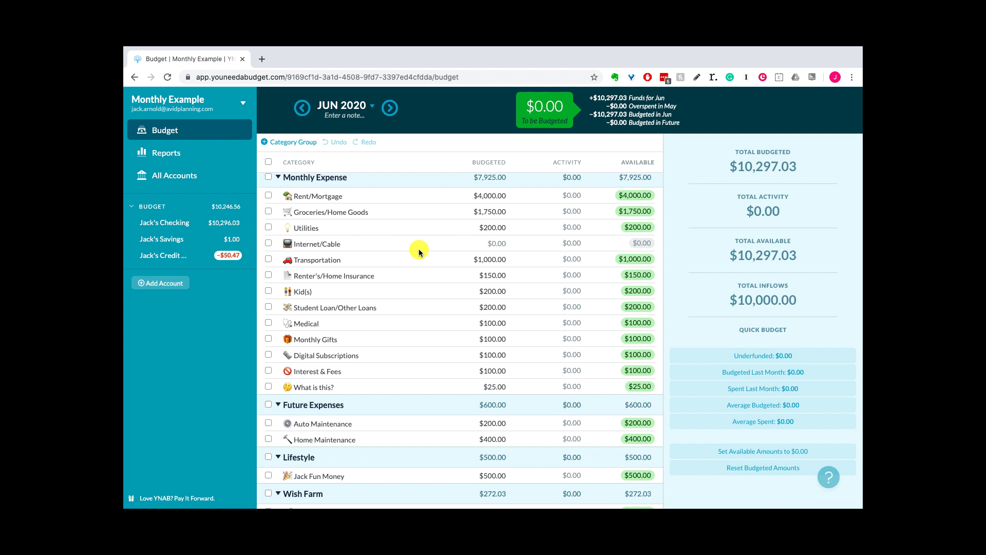
scroll(418, 248, "down", 3)
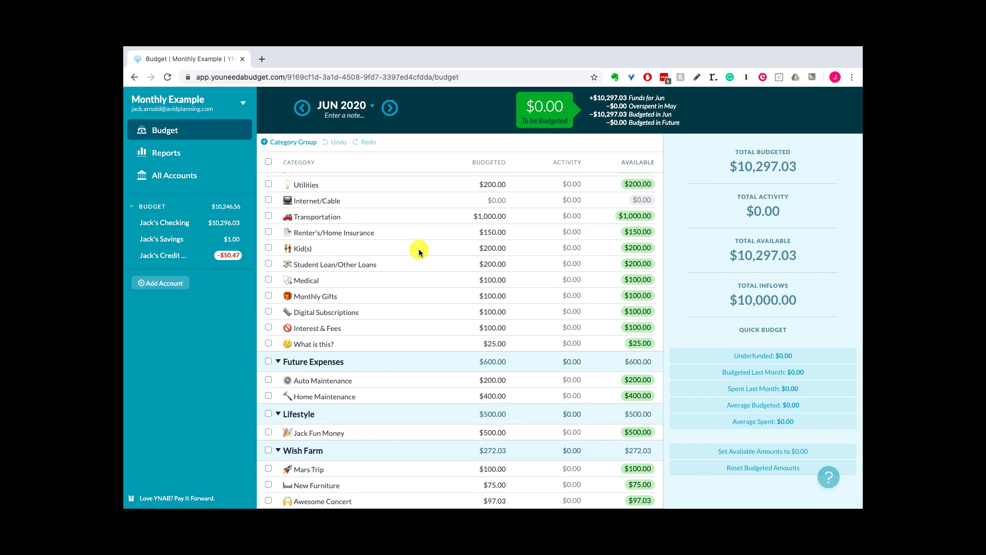
scroll(418, 249, "up", 1)
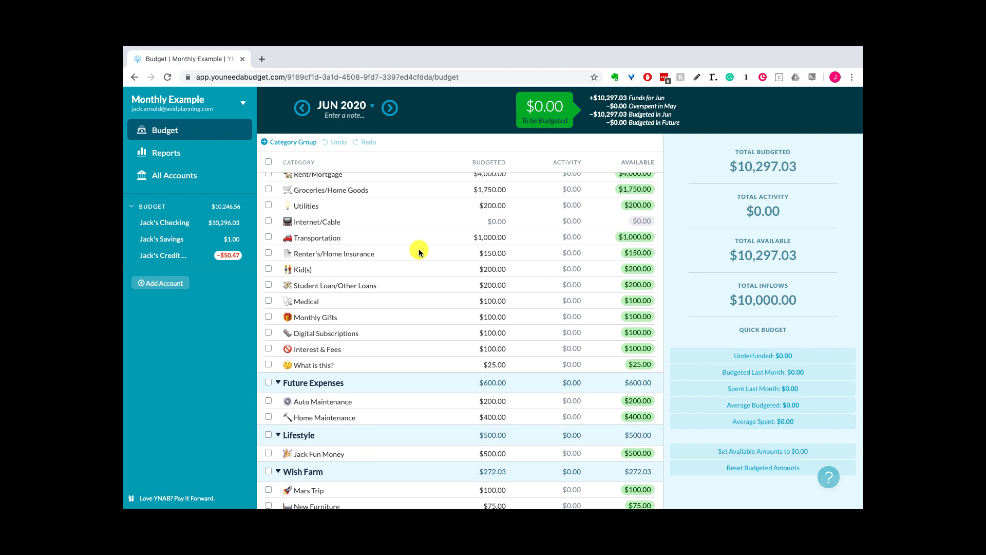
scroll(419, 249, "up", 1)
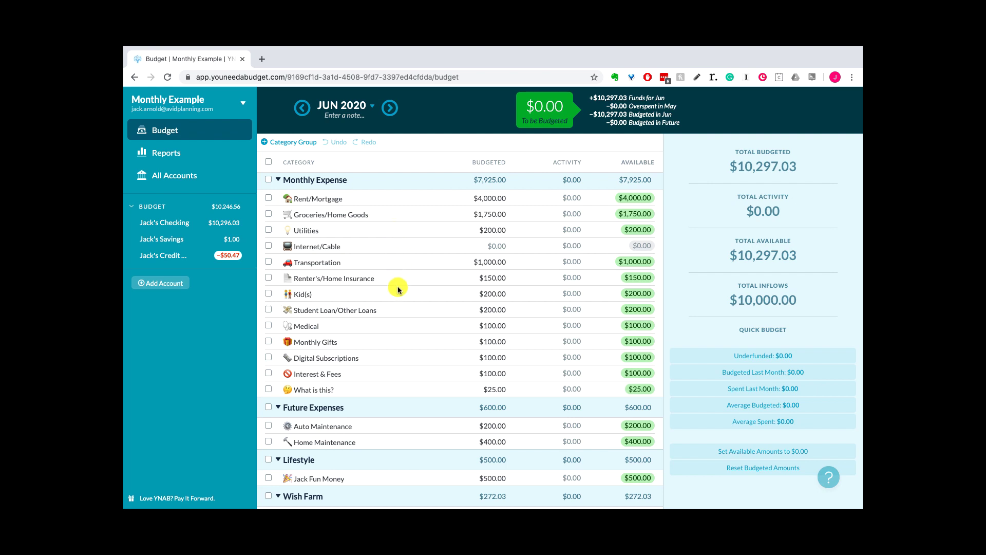
scroll(400, 320, "down", 1)
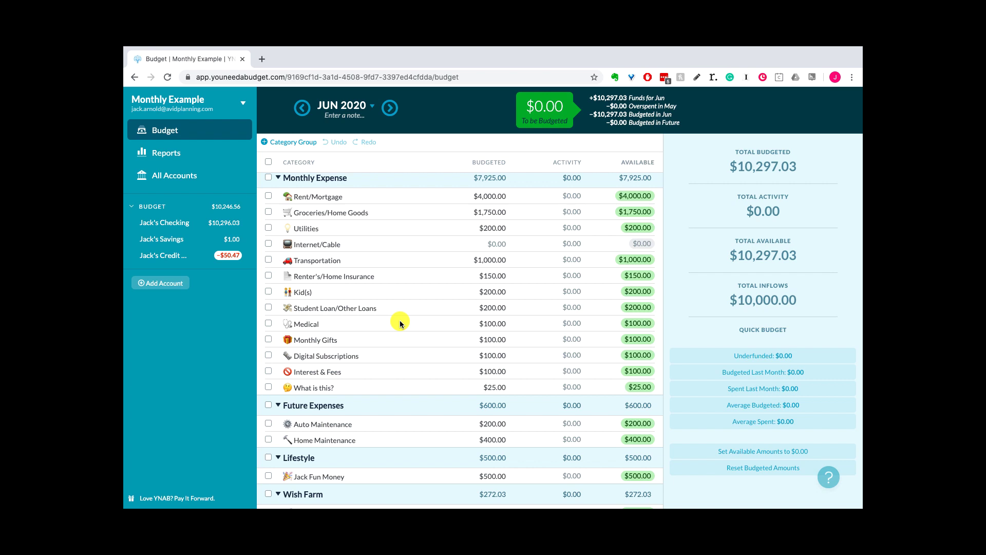
scroll(399, 322, "down", 1)
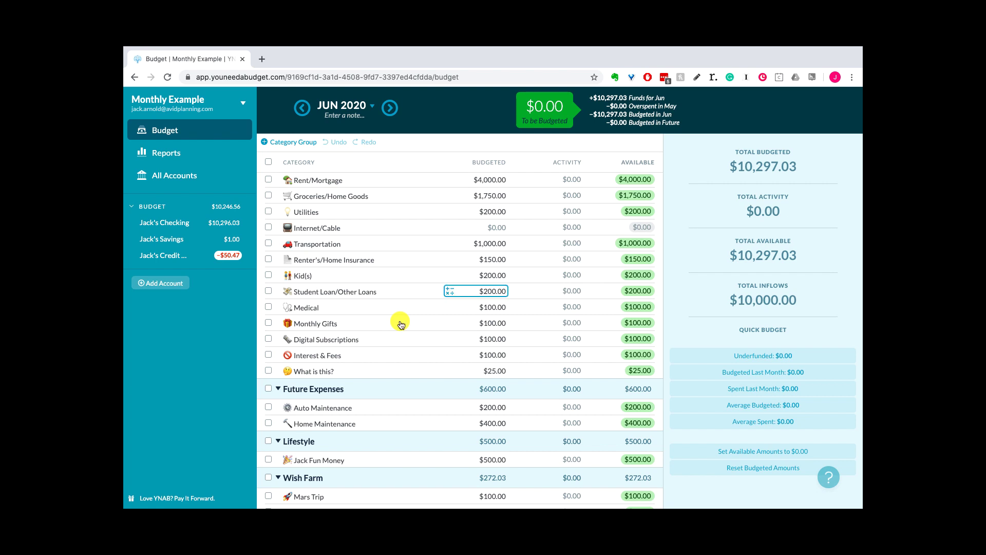
left_click(375, 306)
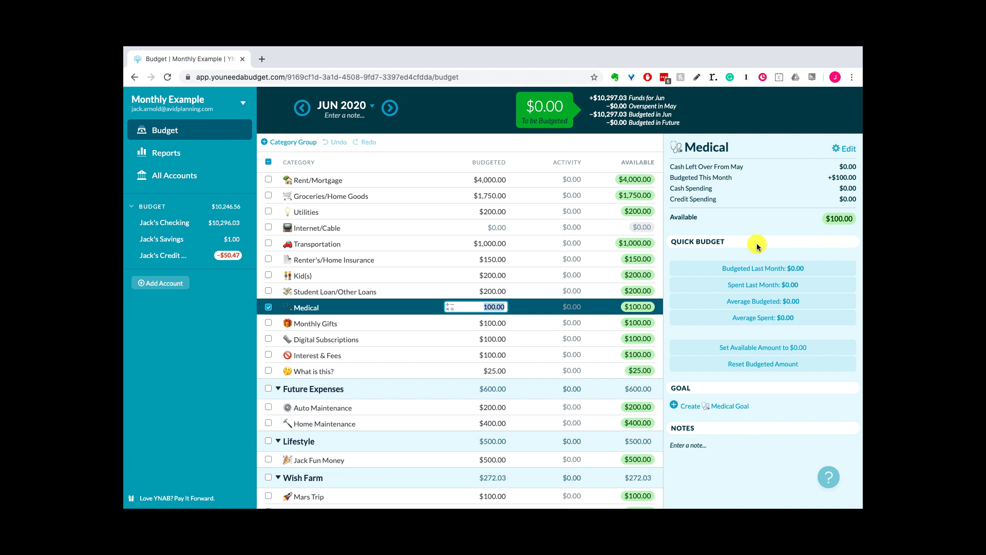
scroll(757, 243, "down", 1)
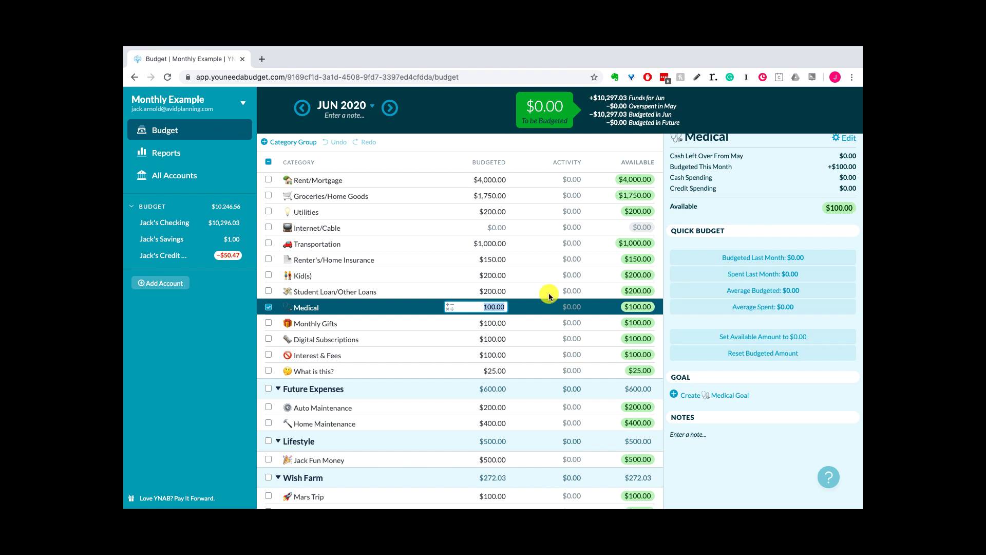
Step: Enter 0 as Medical's budgeted amount for June 2020
type("0")
key("Return")
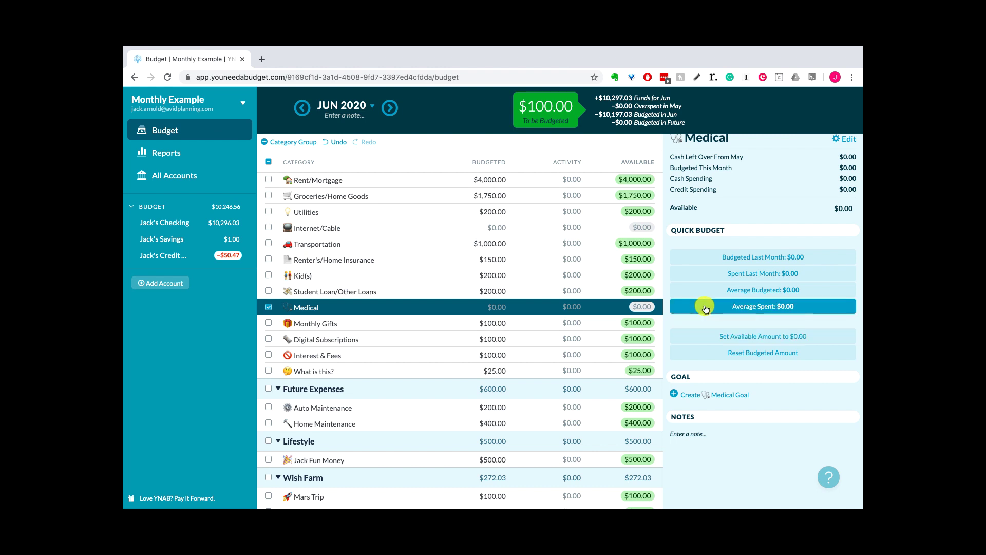
left_click(497, 308)
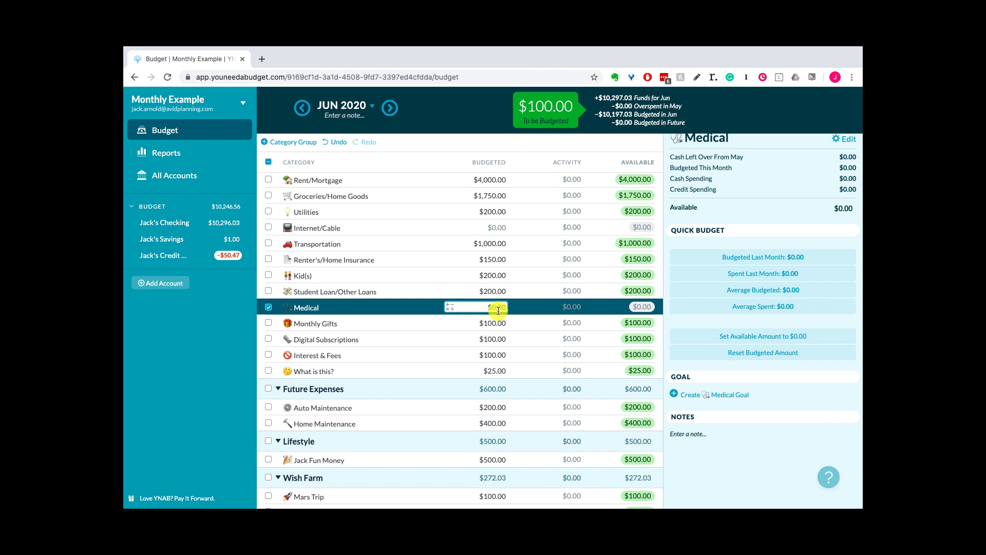
left_click(497, 310)
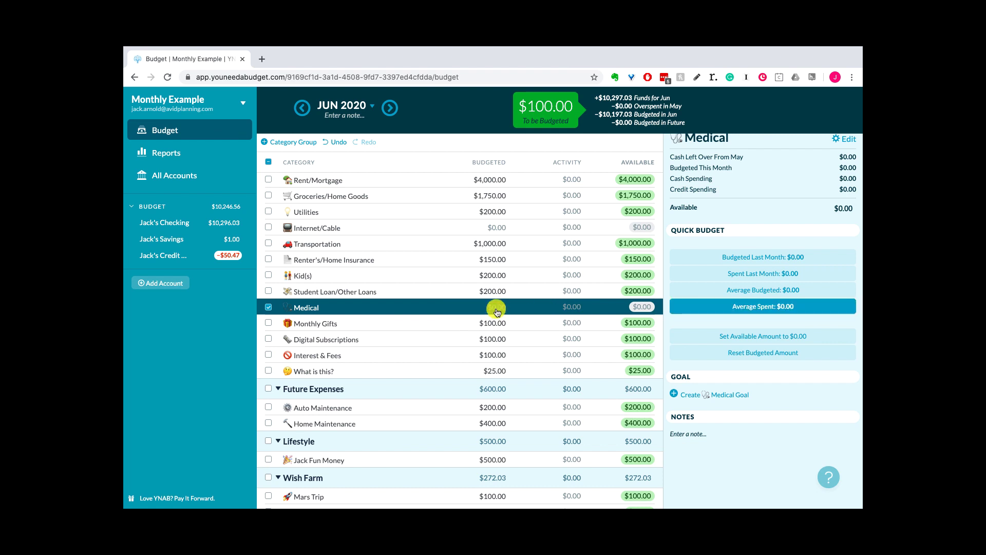
Step: Check the Utilities category, then deselect it to show the $100.00 To Be Budgeted total
left_click(269, 307)
scroll(267, 308, "up", 3)
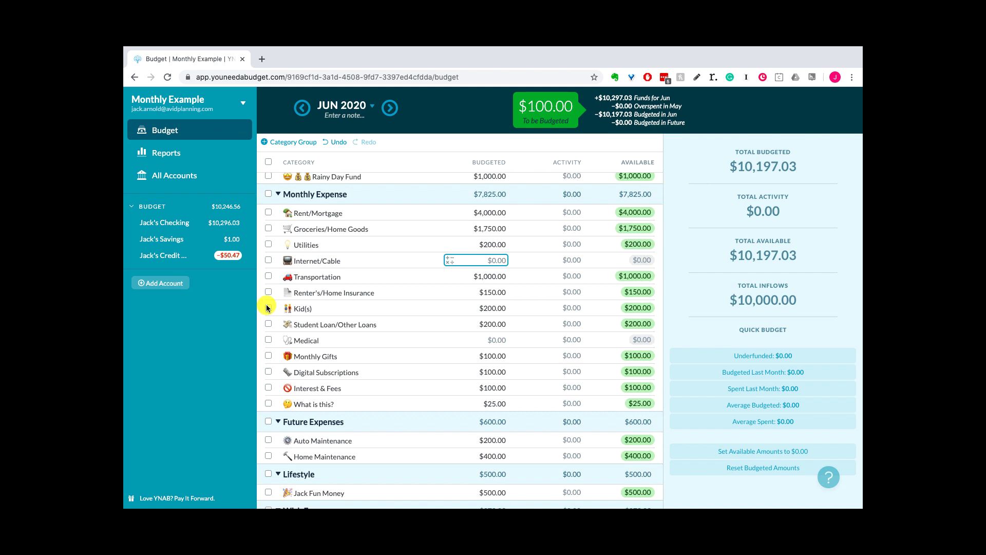
left_click(430, 266)
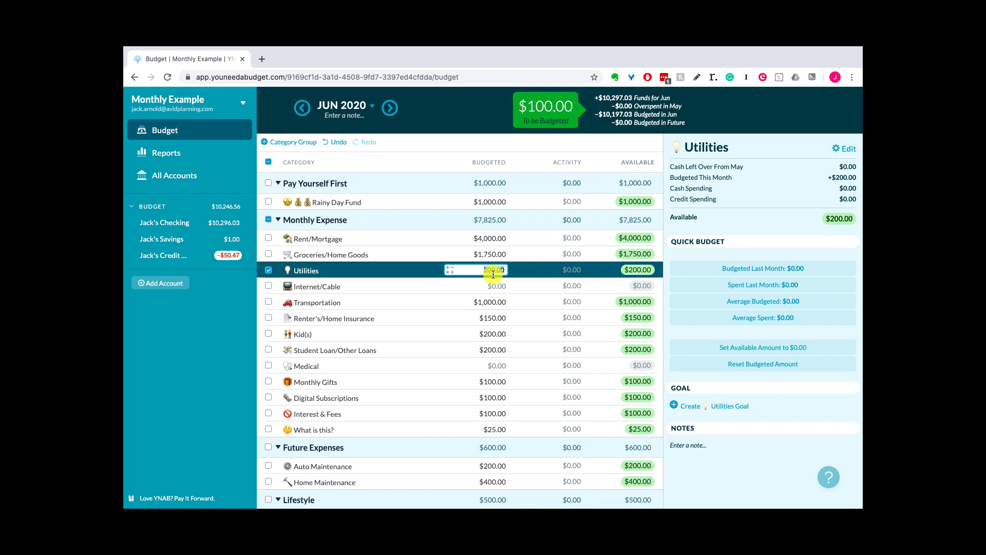
left_click(268, 271)
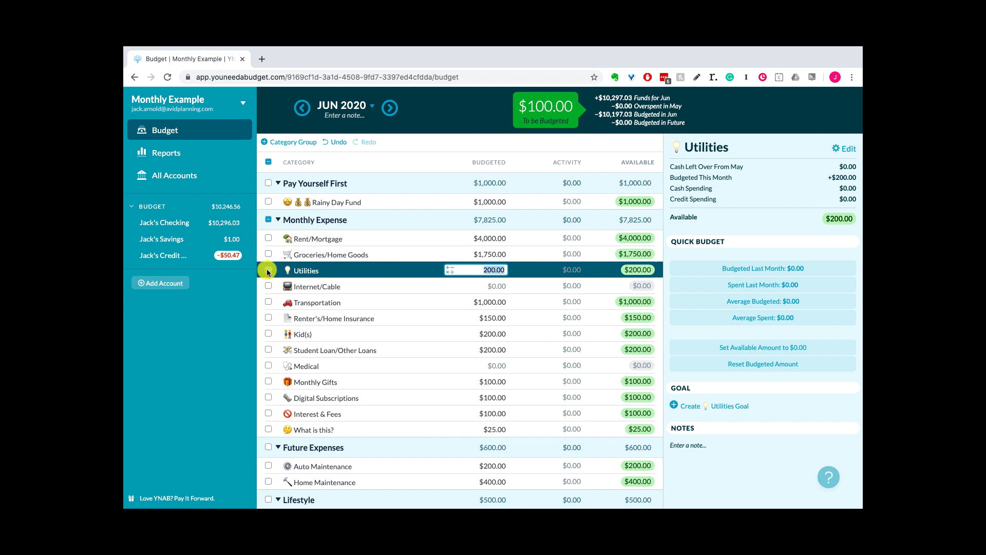
left_click(268, 271)
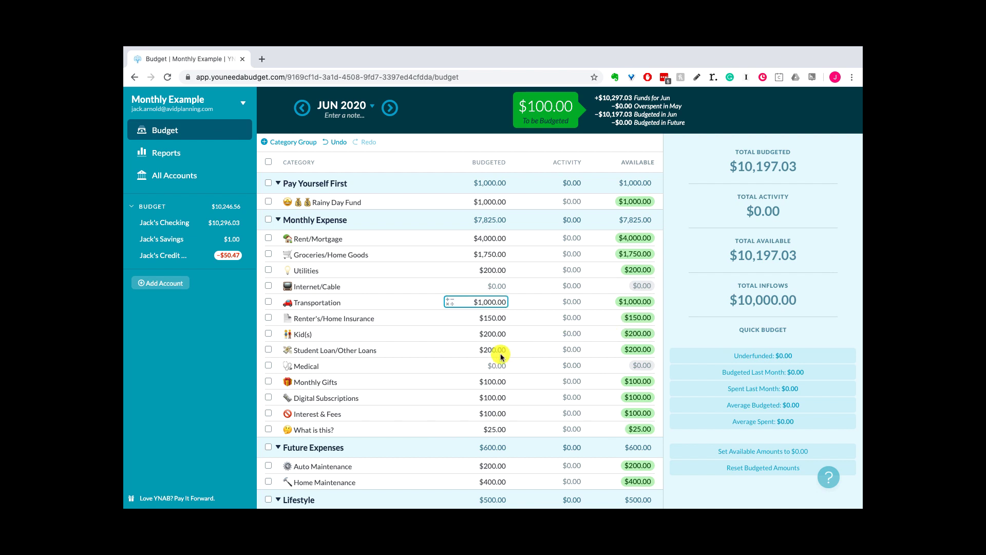
left_click(415, 370)
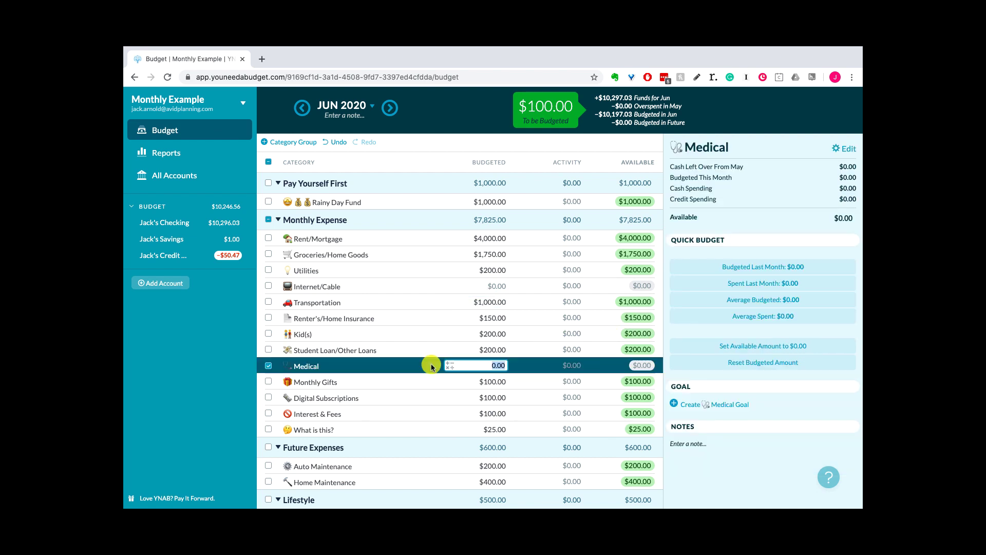
scroll(717, 301, "down", 1)
scroll(718, 300, "up", 1)
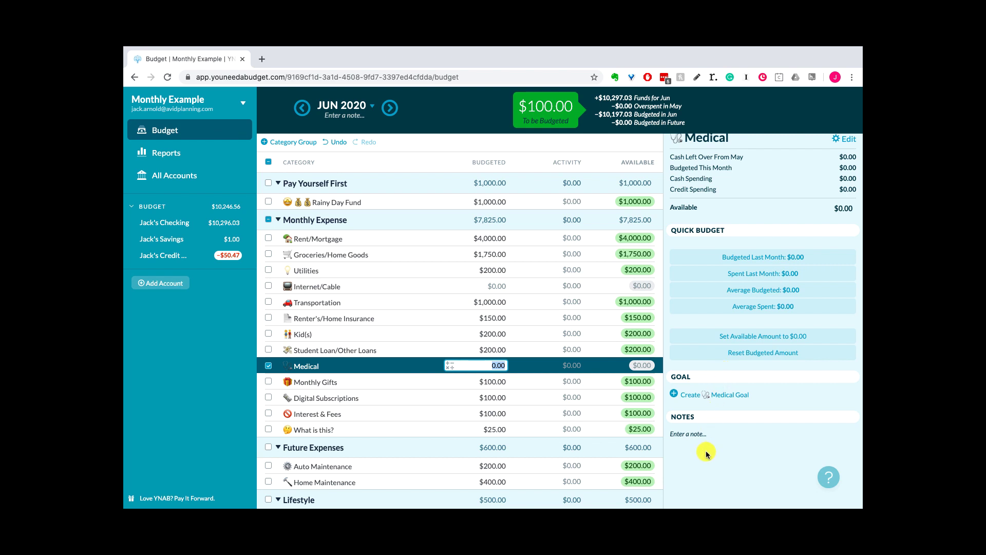
scroll(706, 455, "up", 1)
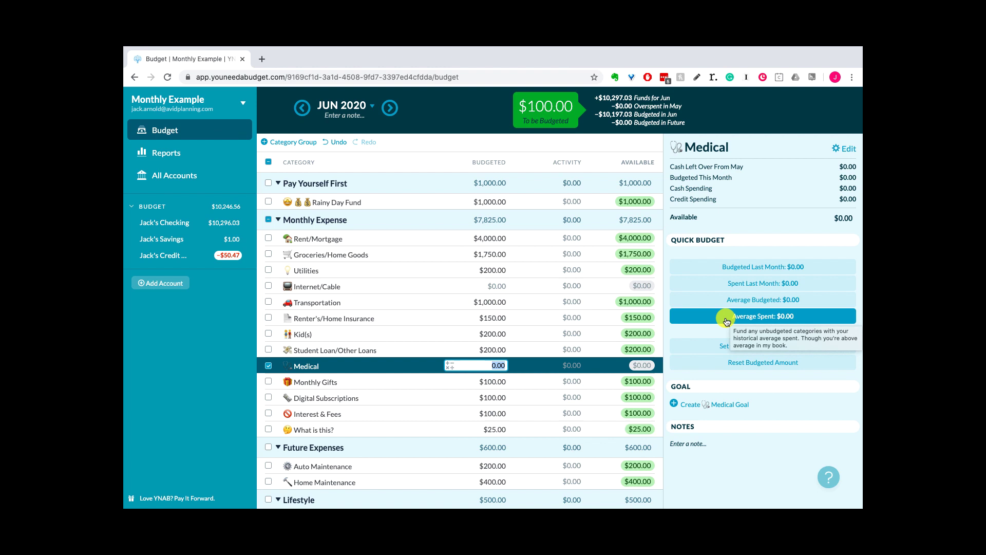
left_click(727, 321)
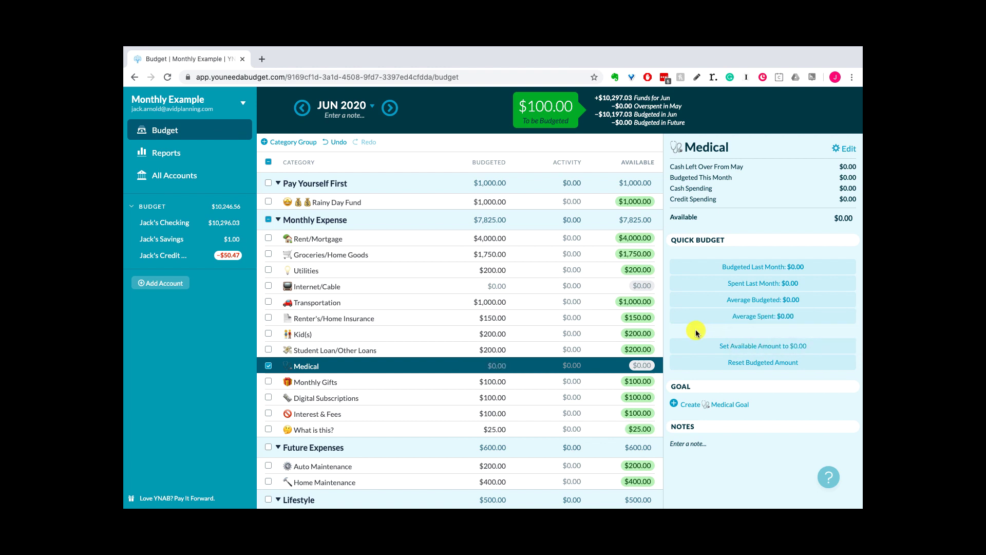